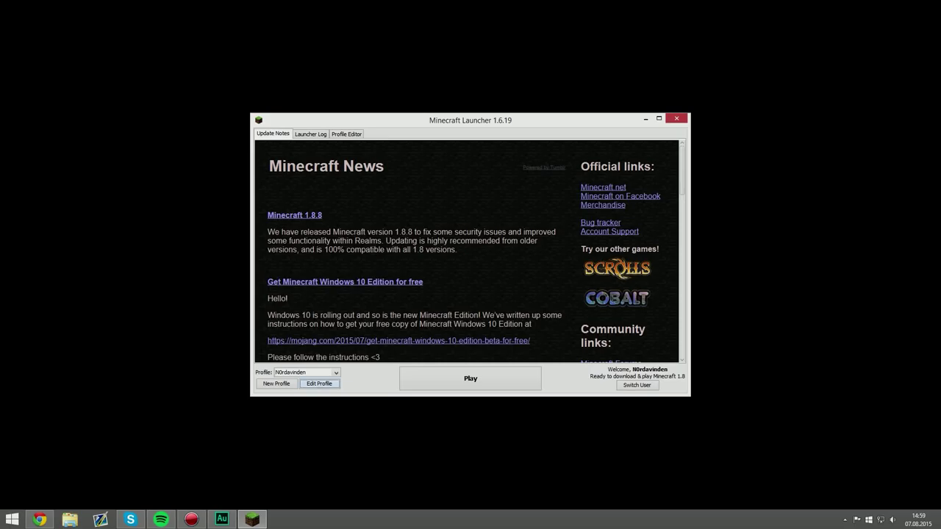
Save the current launcher profile with release 1.8 as its version, and run the game once to the title screen before closing it
left_click(319, 383)
left_click(486, 295)
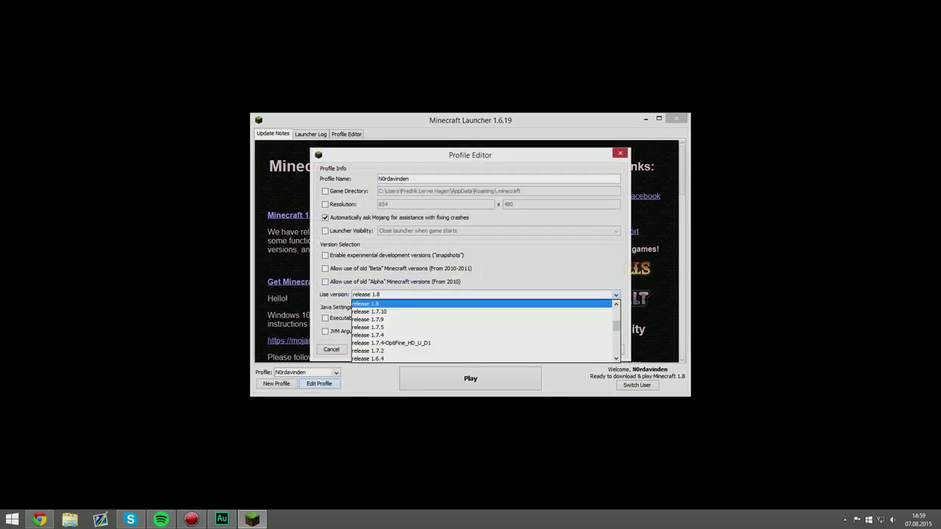
left_click(442, 304)
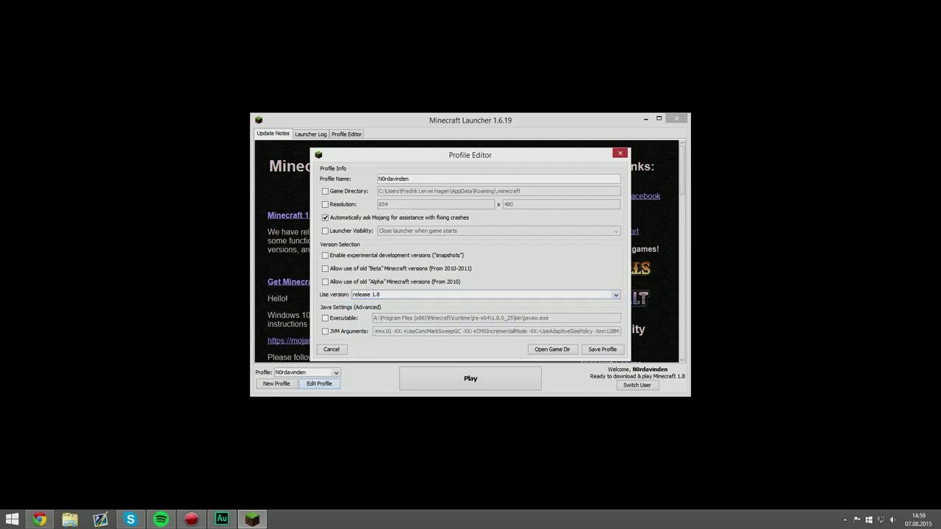
left_click(602, 349)
left_click(470, 379)
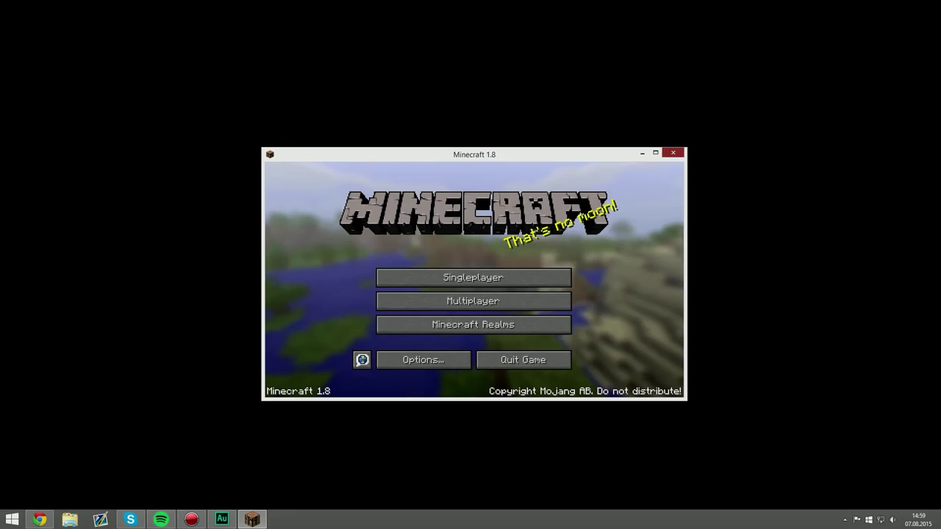
left_click(674, 153)
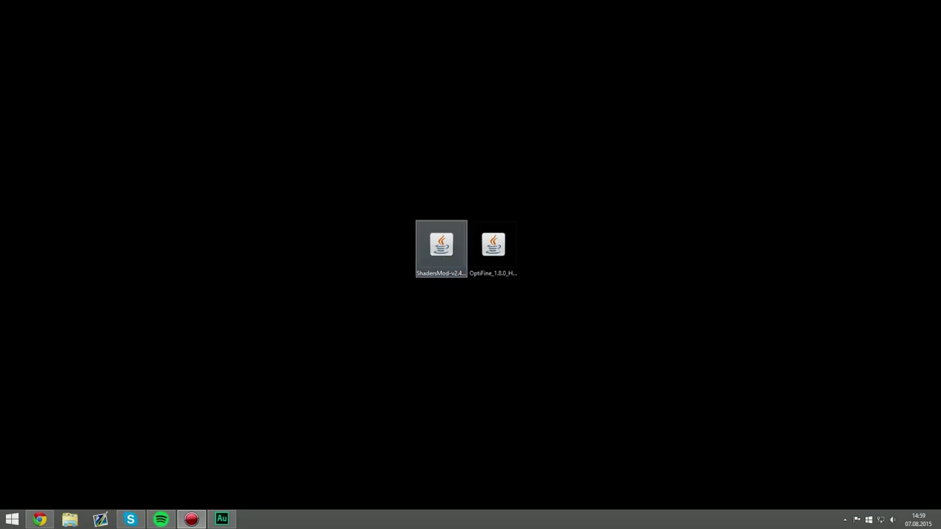
Install OptiFine_1.8.0_HD_U_D1 from the desktop installer and move its icon into the desktop corner
left_click_drag(494, 247, 379, 246)
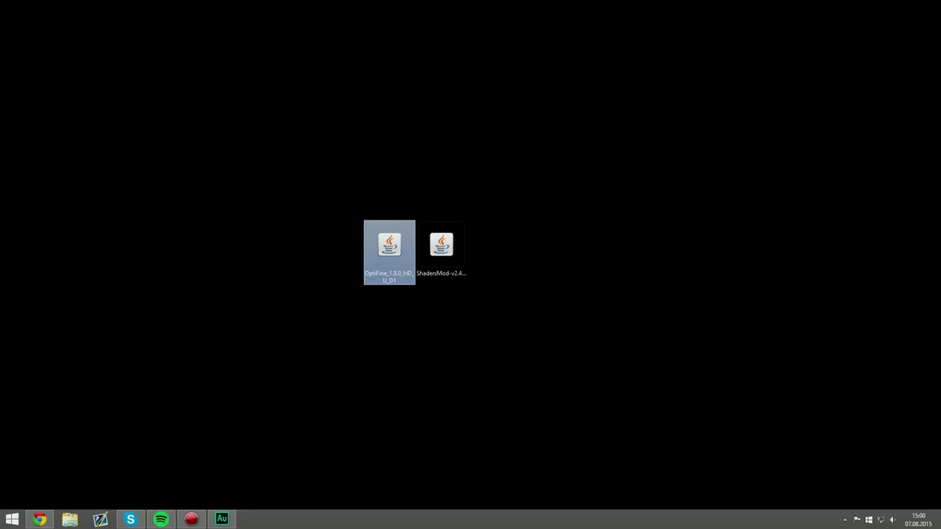
double_click(389, 246)
left_click(442, 294)
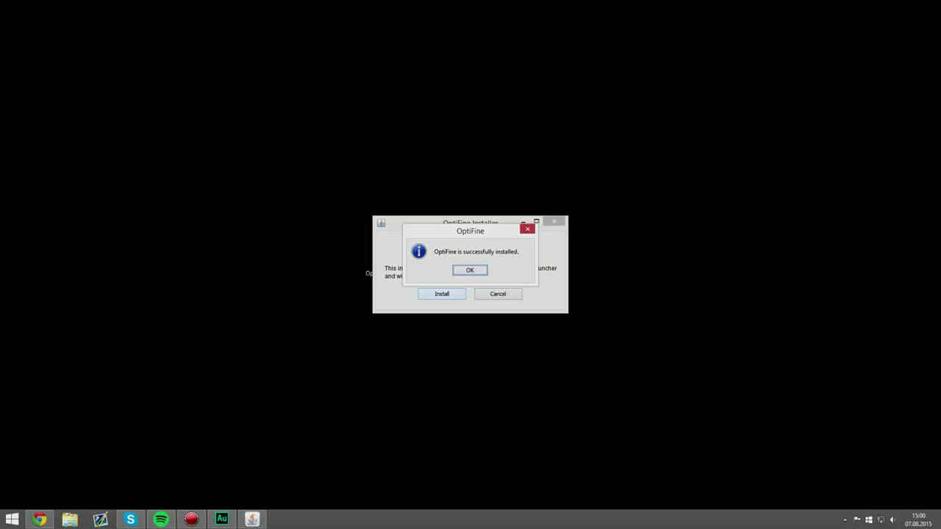
left_click(469, 271)
left_click_drag(390, 245, 25, 27)
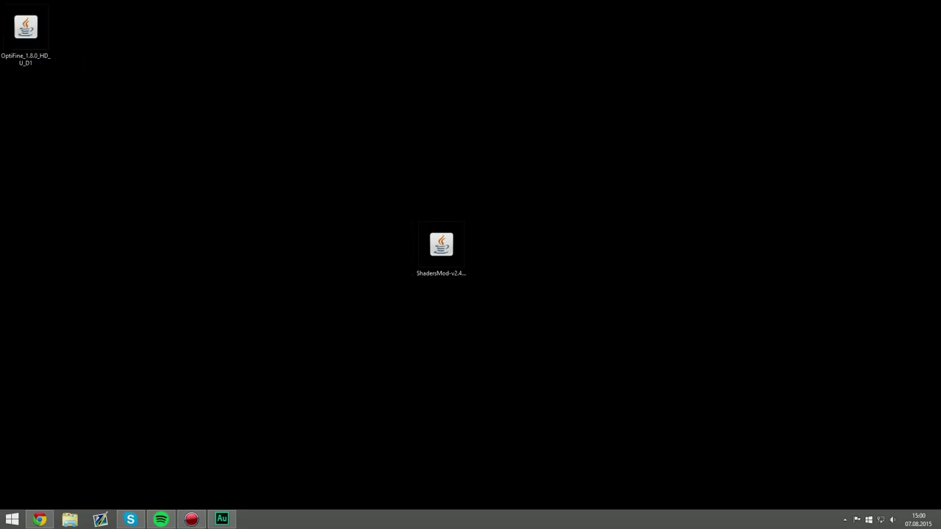
Install ShadersMod 2.4.12 with 1.8-OptiFine_HD_U_D1 as the base version, and move its installer beside the OptiFine one
left_click(441, 249)
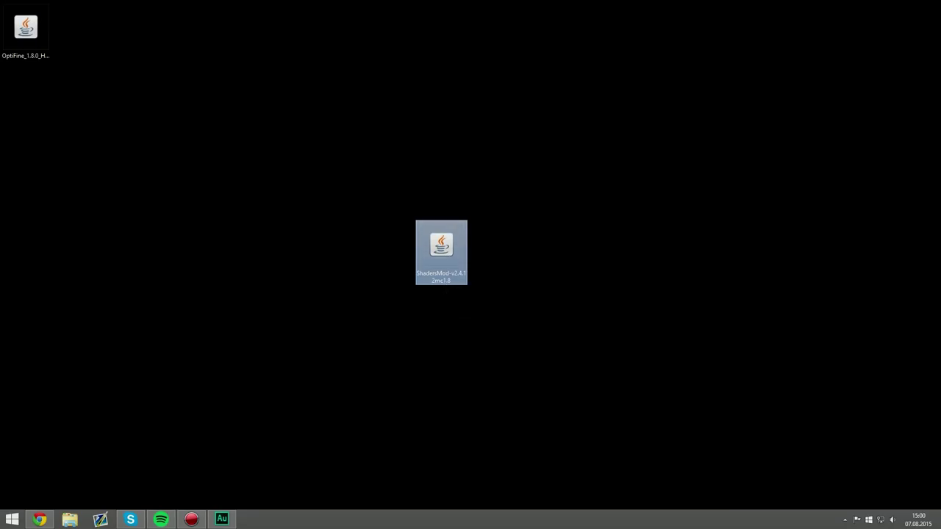
left_click(507, 279)
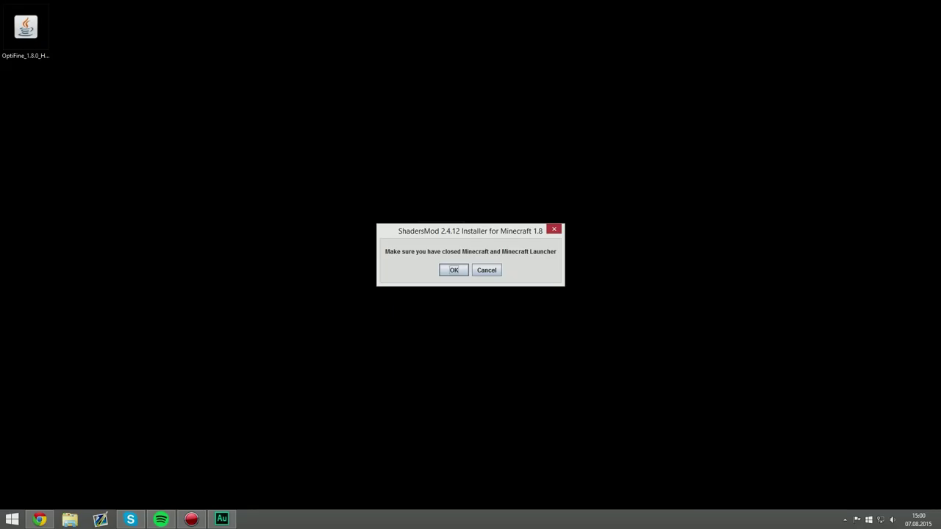
left_click(454, 271)
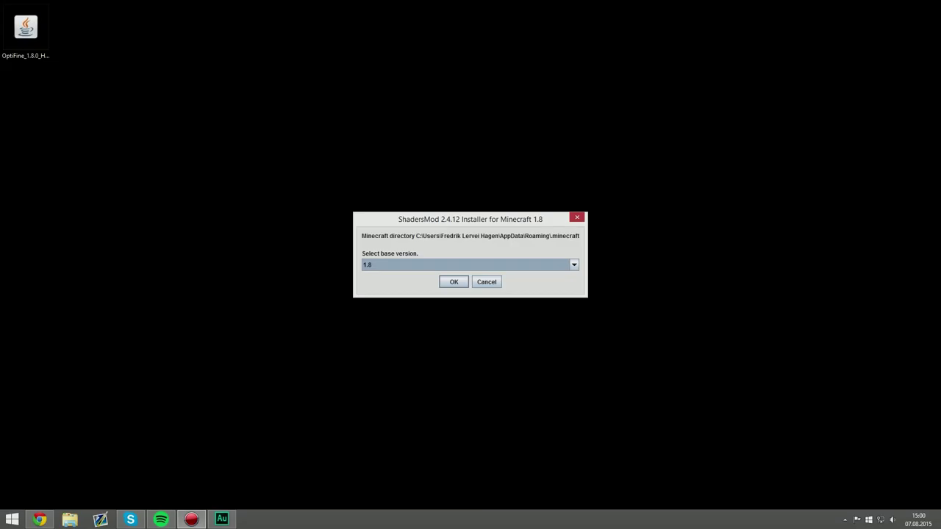
left_click(574, 264)
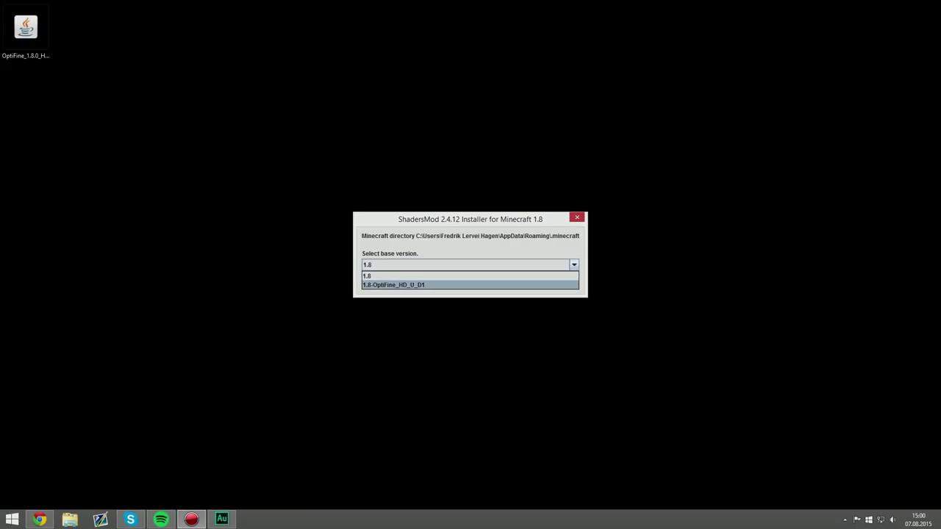
key("Return")
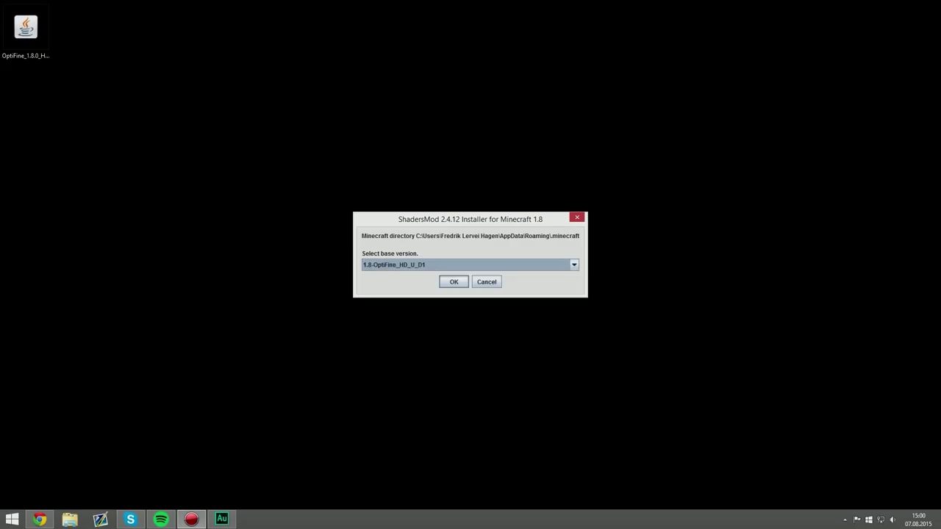
key("Return")
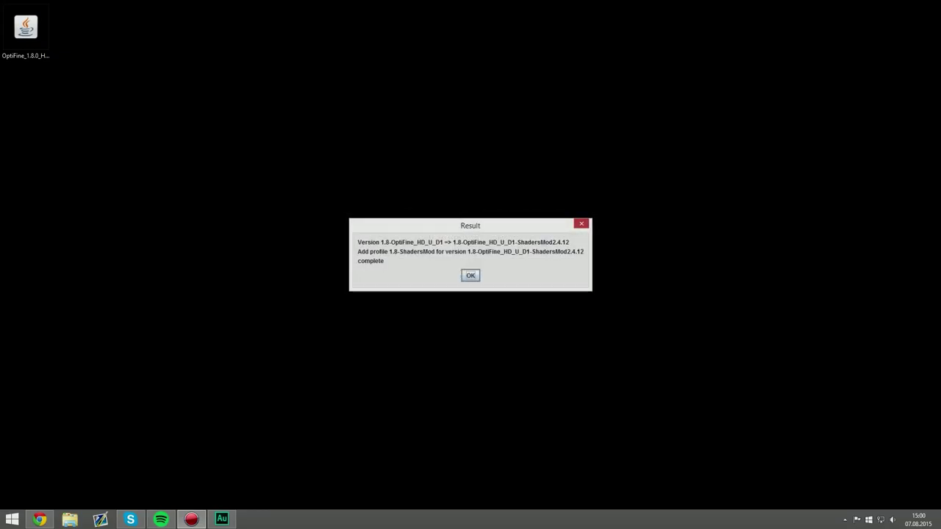
left_click(467, 275)
left_click_drag(462, 271, 111, 66)
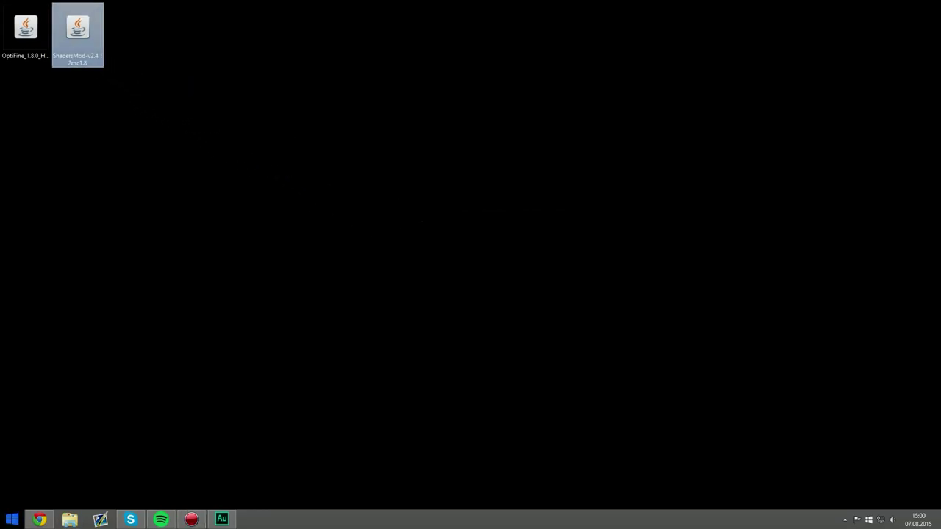
Save the 1.8-ShadersMod launcher profile with release 1.8-OptiFine_HD_U_D1-ShadersMod2.4.12 as its version and launch the game
left_click(242, 220)
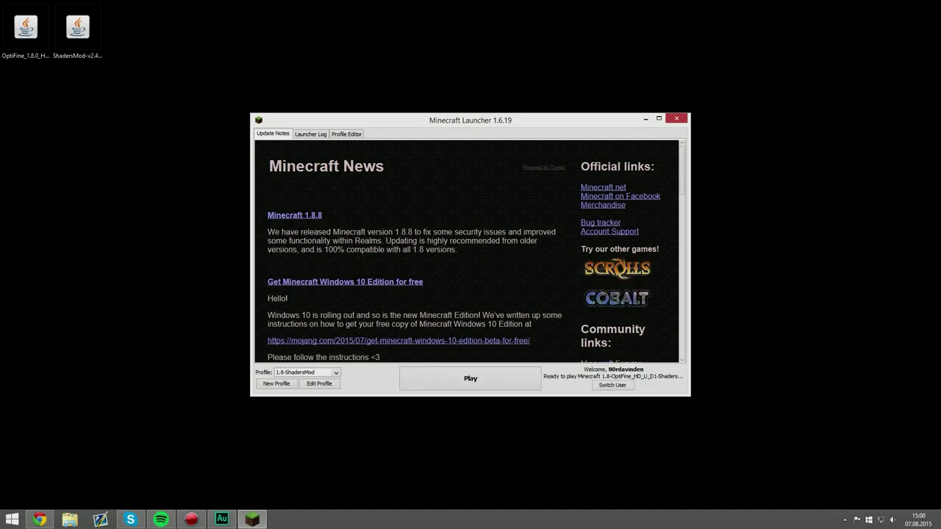
left_click(319, 383)
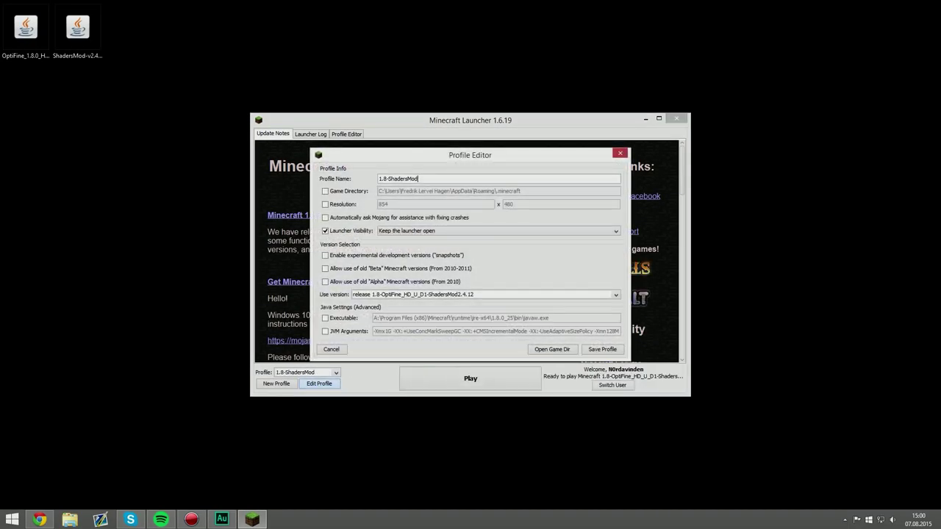
left_click(427, 295)
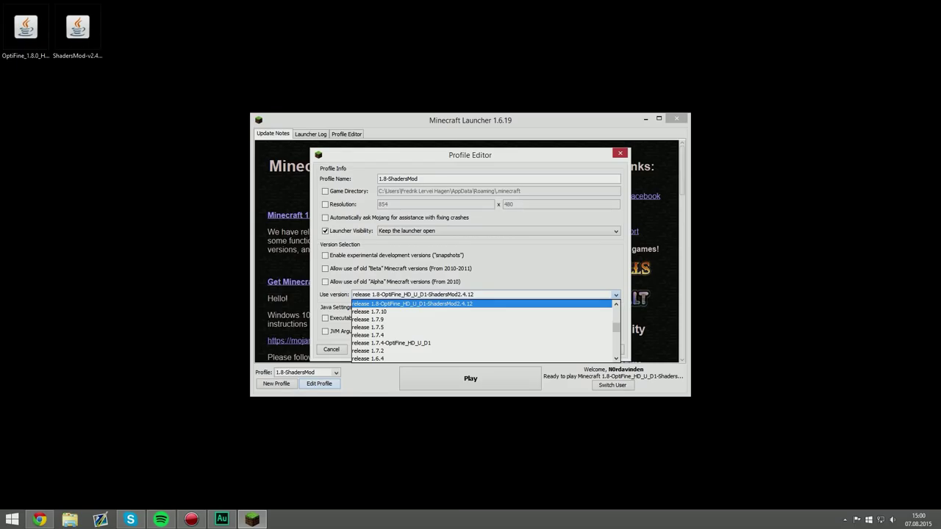
left_click(412, 304)
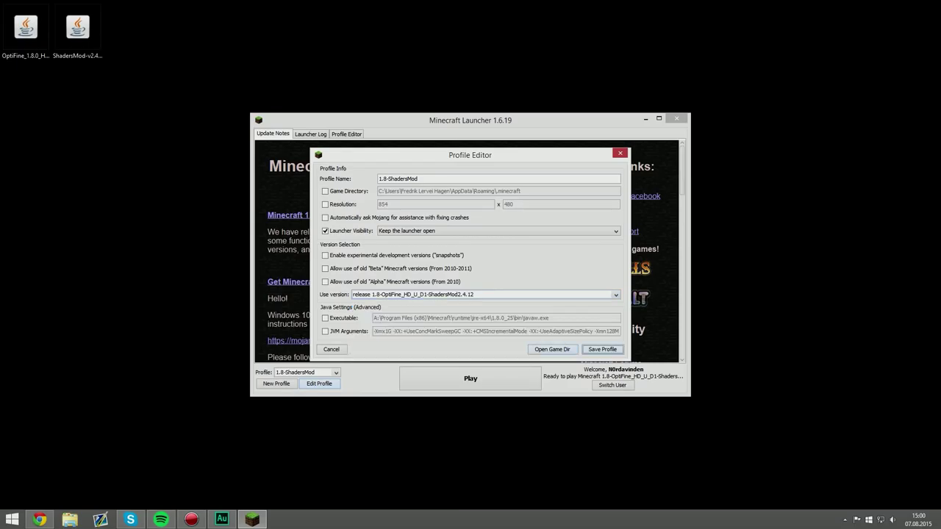
left_click(603, 349)
left_click(471, 379)
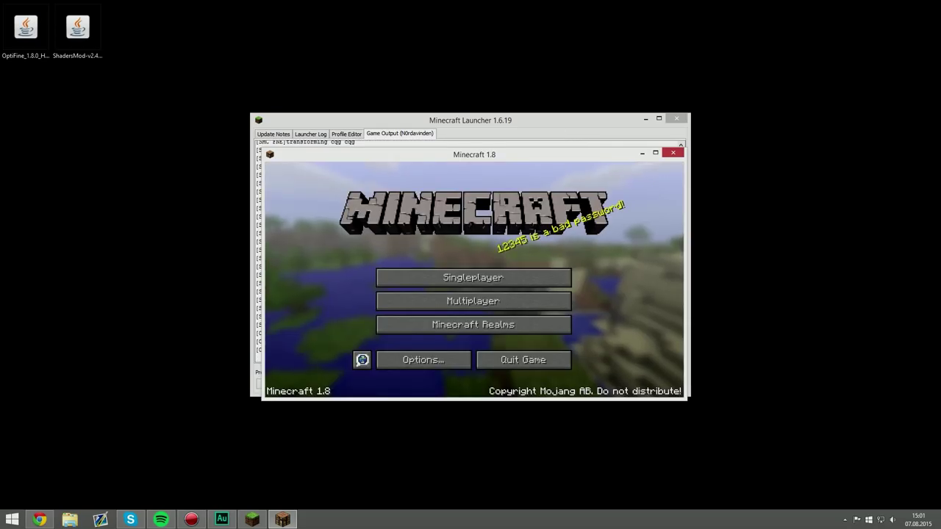
Start a new singleplayer world and name it "Shaders MOD"
left_click_drag(399, 156, 374, 139)
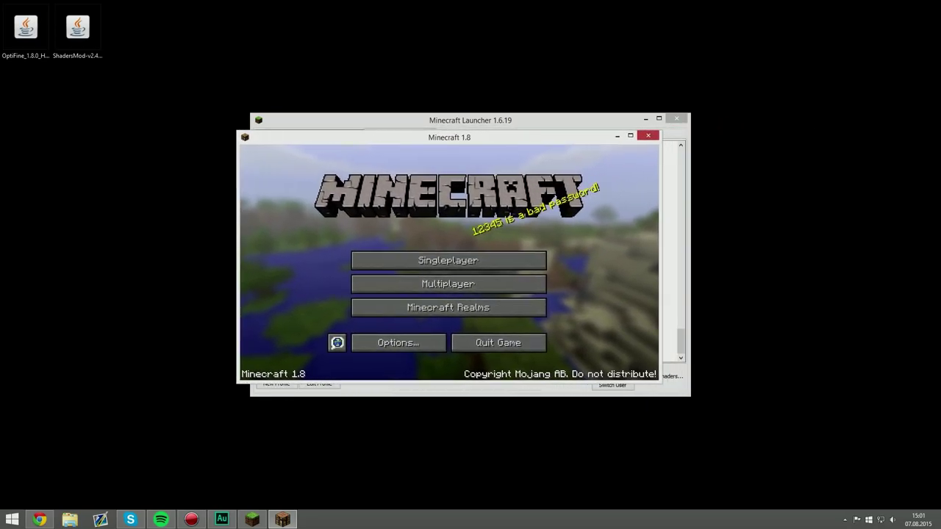
left_click(449, 260)
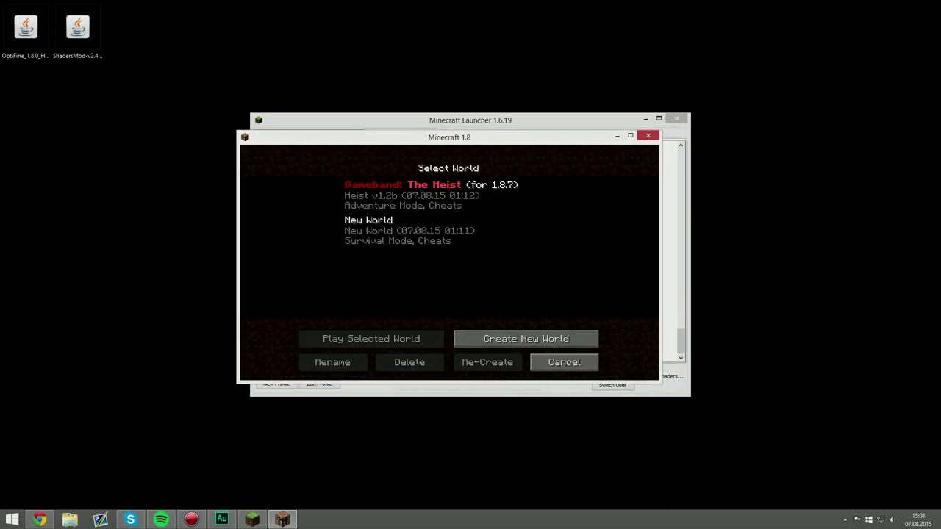
left_click(448, 232)
left_click(526, 339)
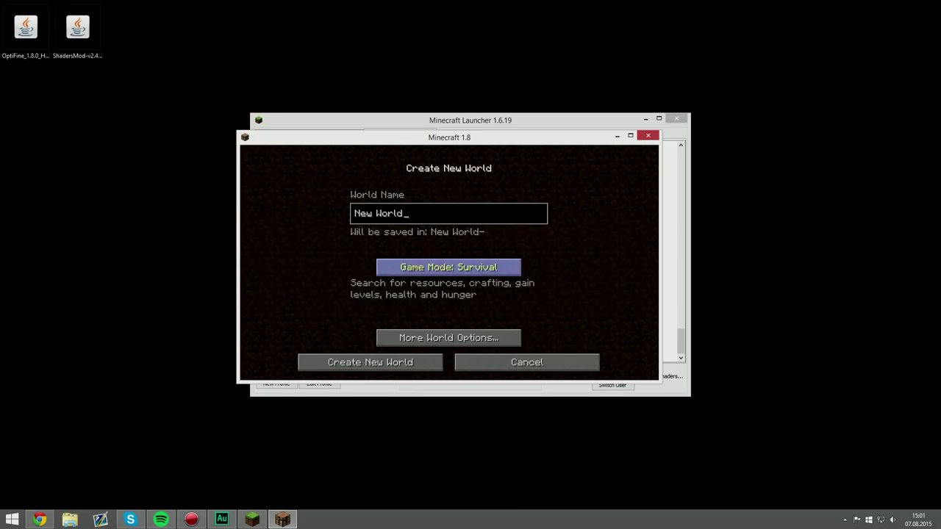
key("ctrl+a")
type("sHADE")
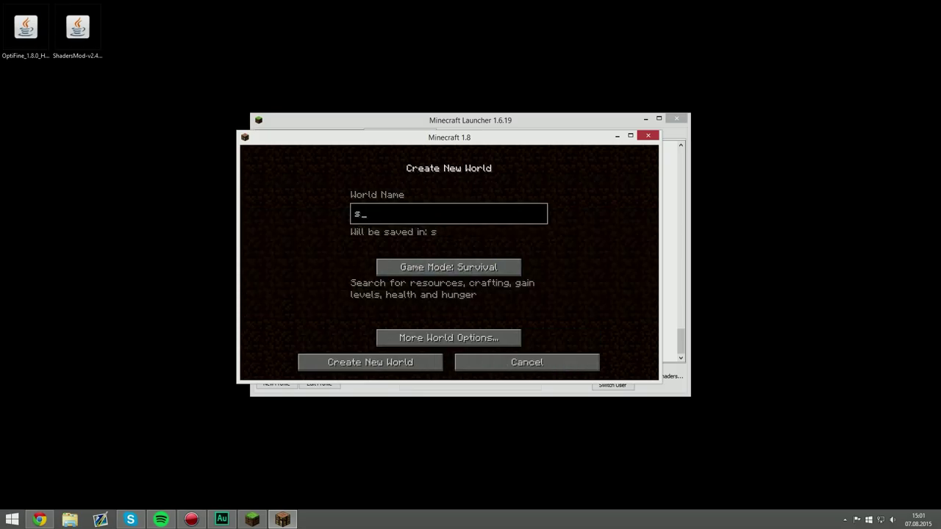
key("ctrl+a")
type("Spade")
key("BackSpace")
key("BackSpace")
key("BackSpace")
key("BackSpace")
type("haders MOD")
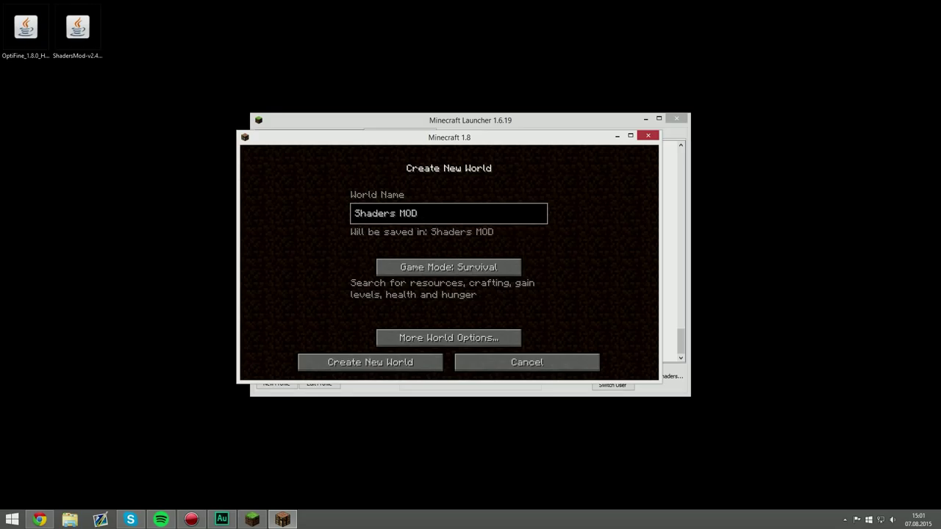
Create the world with cheats allowed, structures generated and the Default world type
left_click(449, 338)
left_click(527, 253)
left_click(526, 252)
left_click(526, 252)
left_click(526, 252)
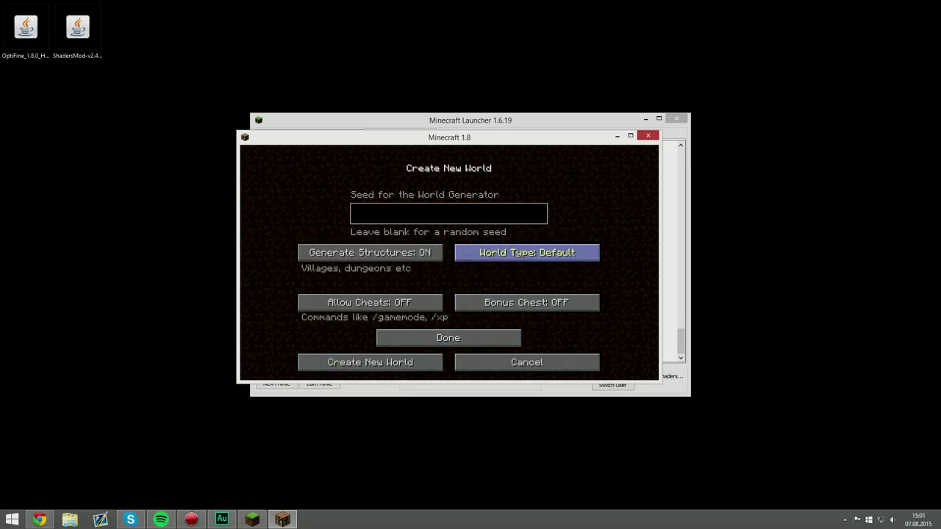
left_click(370, 252)
left_click(370, 253)
left_click(370, 302)
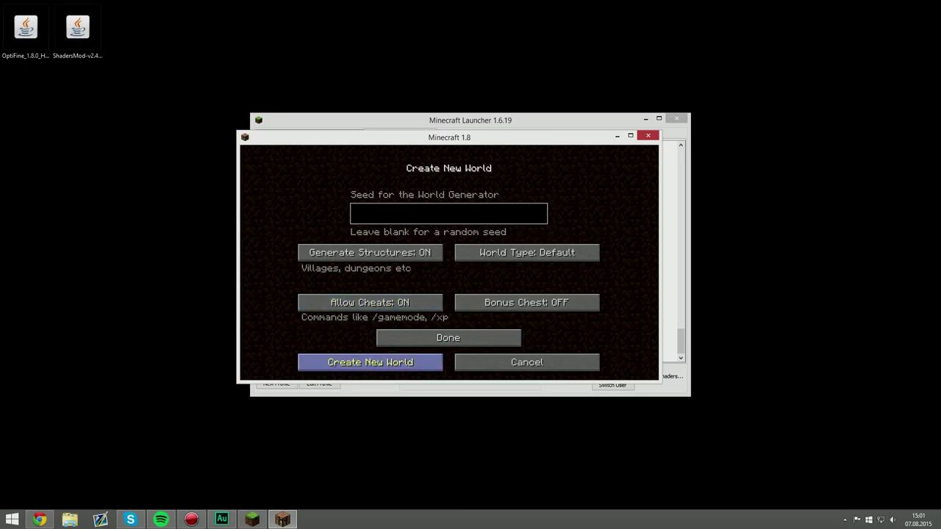
left_click(370, 362)
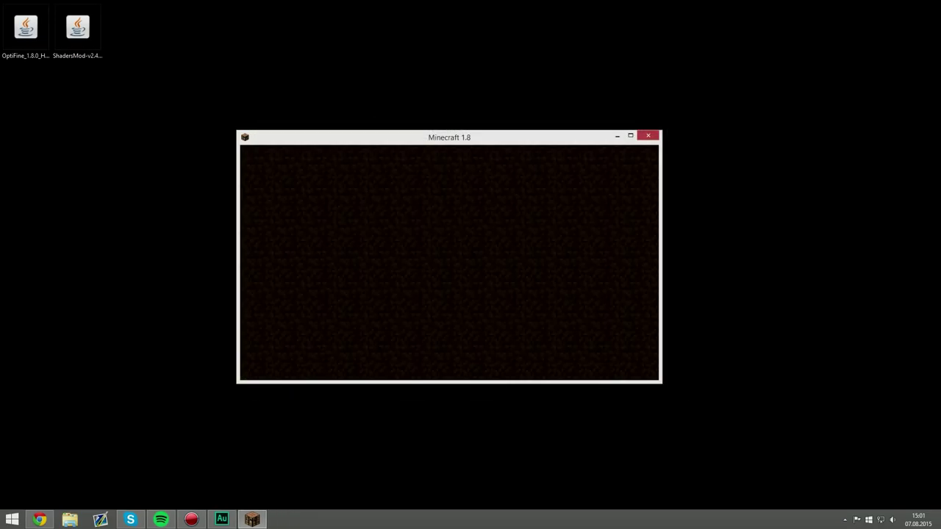
Pause the game, maximize its window and resume playing
key("Escape")
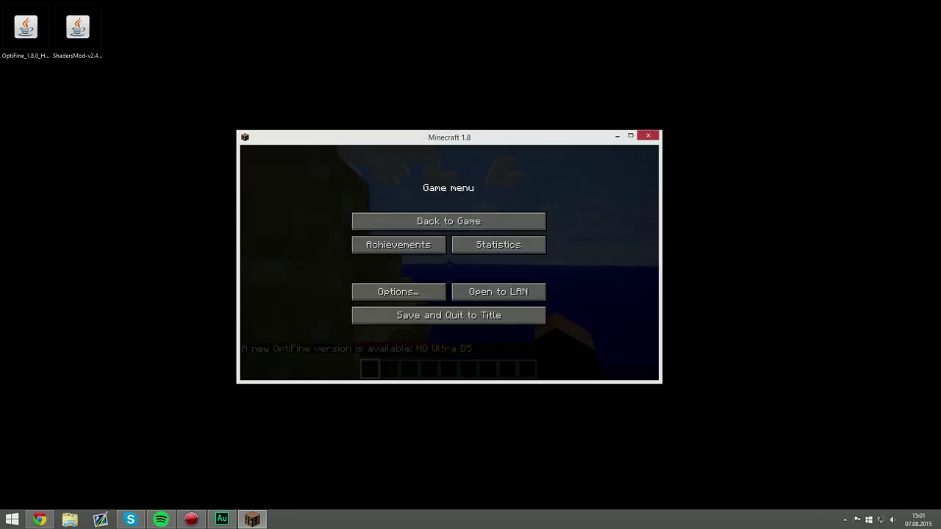
left_click(630, 136)
key("Escape")
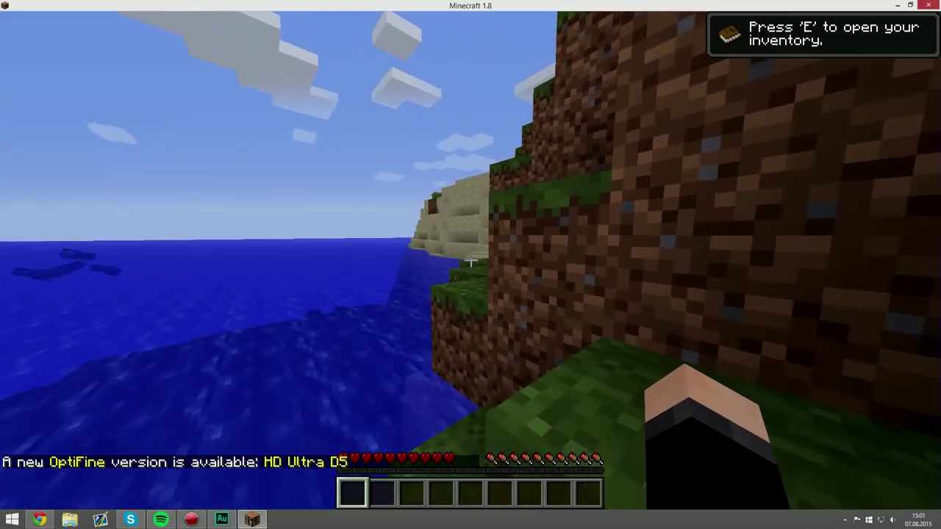
Look around the new world by walking from the grassy slope across to the top of the sandy island
key("w")
key("space")
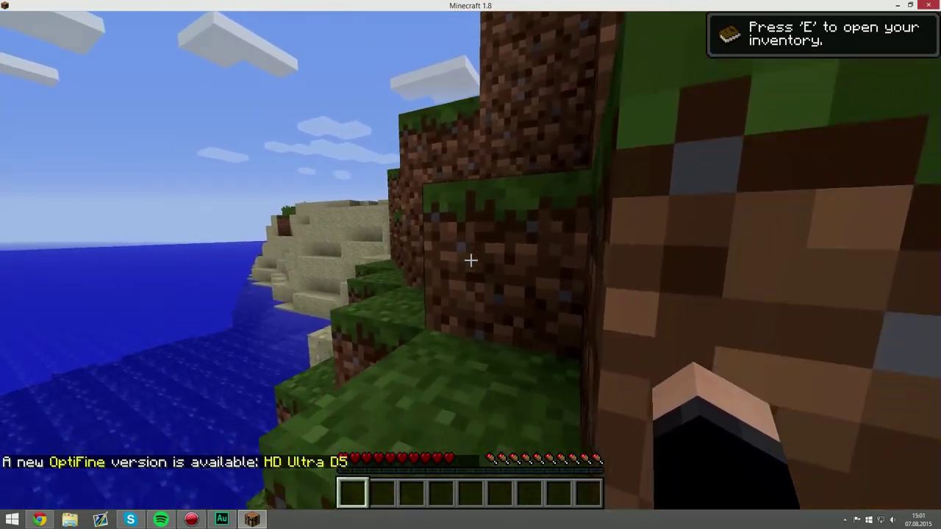
key("w")
key("space")
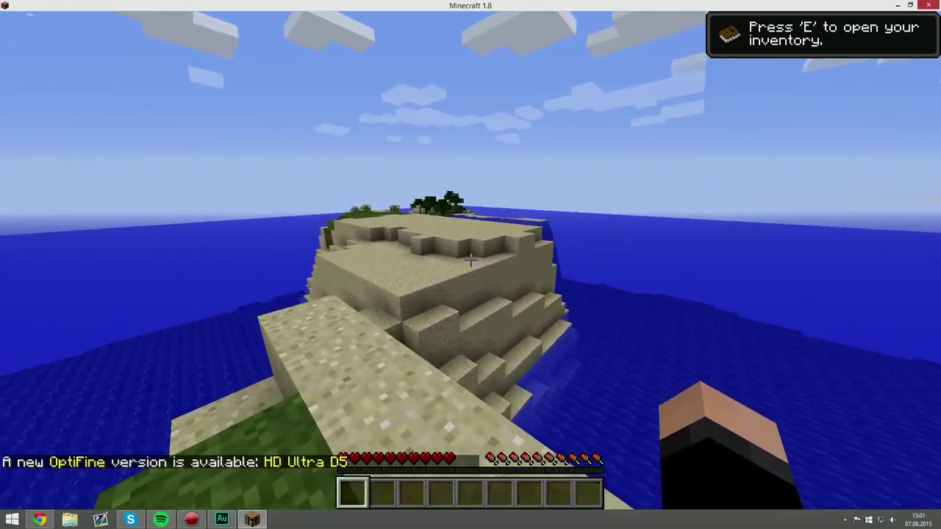
key("w")
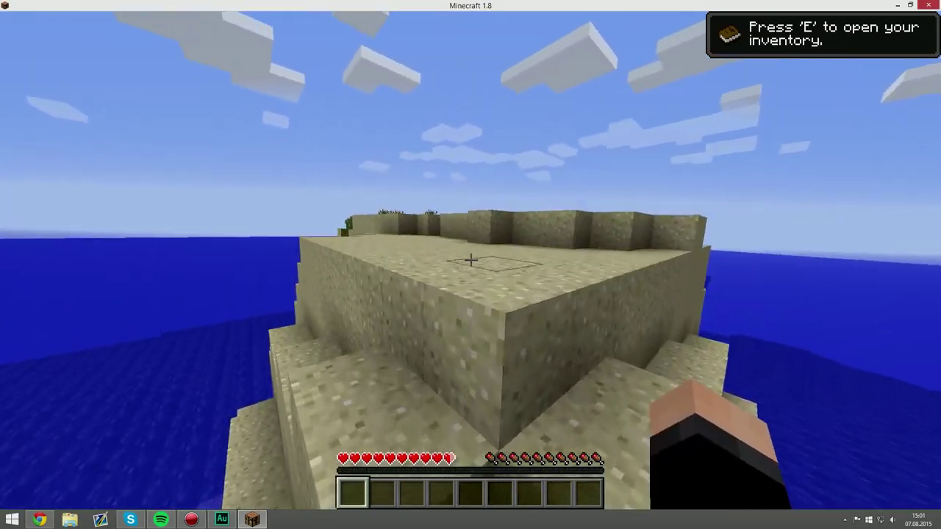
key("space")
key("w")
key("space")
key("space")
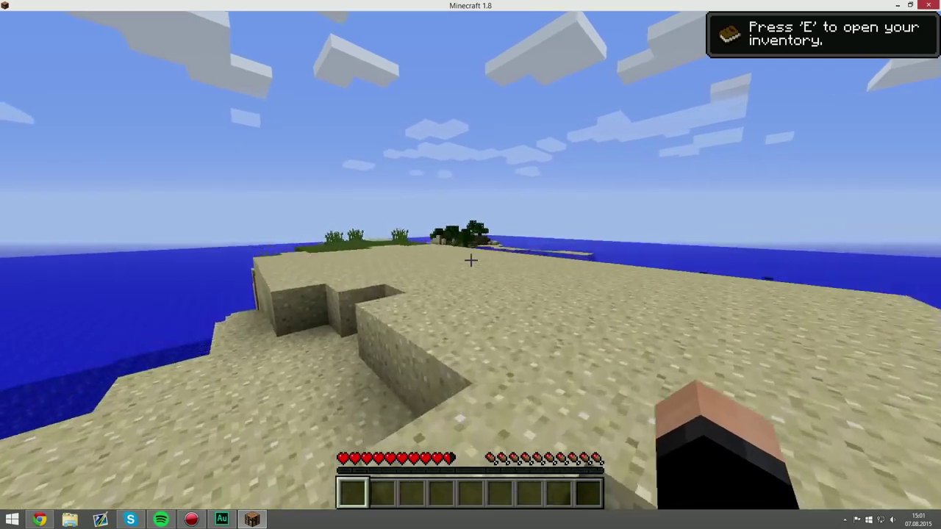
key("w")
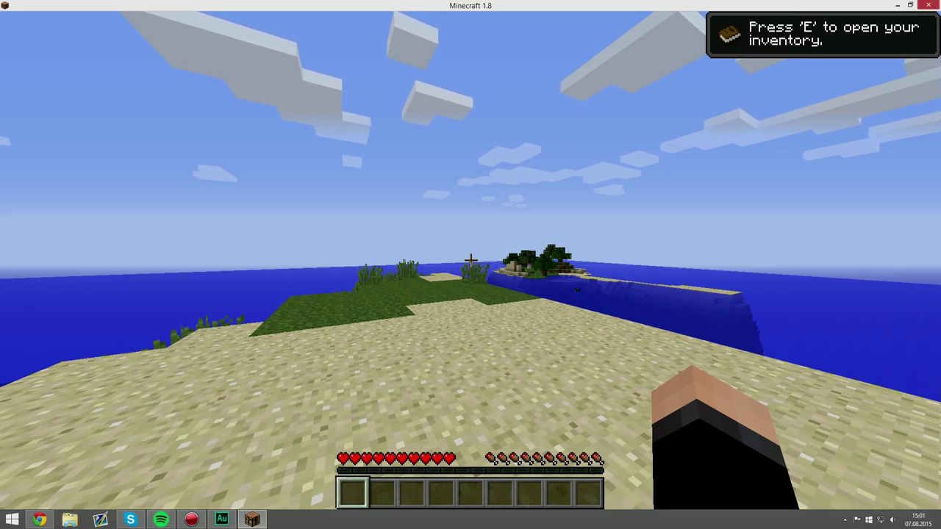
Pause the game, go to the shader settings in the options and open the shaderpacks folder
key("Escape")
left_click(465, 265)
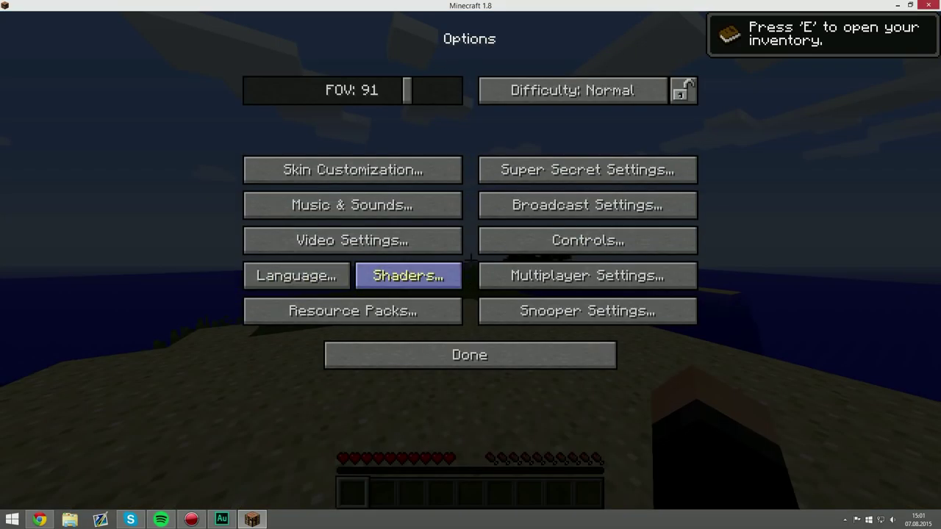
left_click(408, 276)
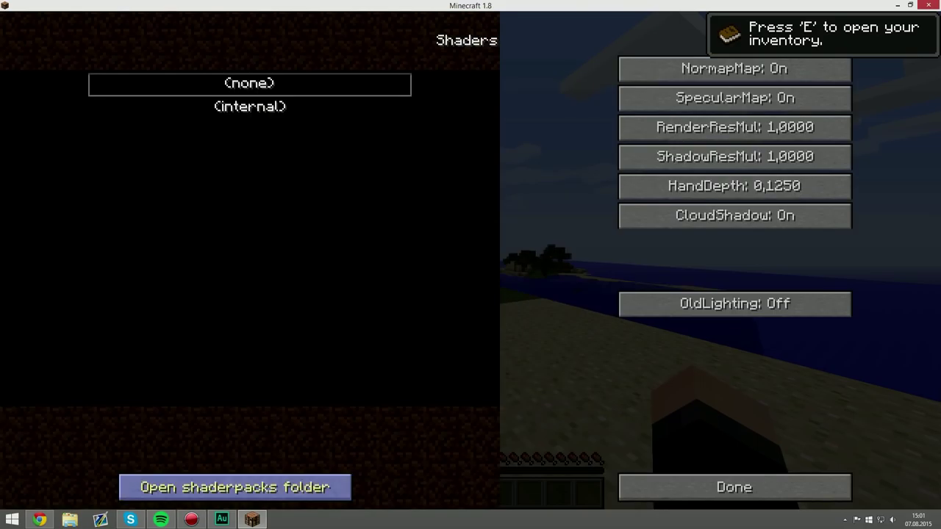
left_click(236, 487)
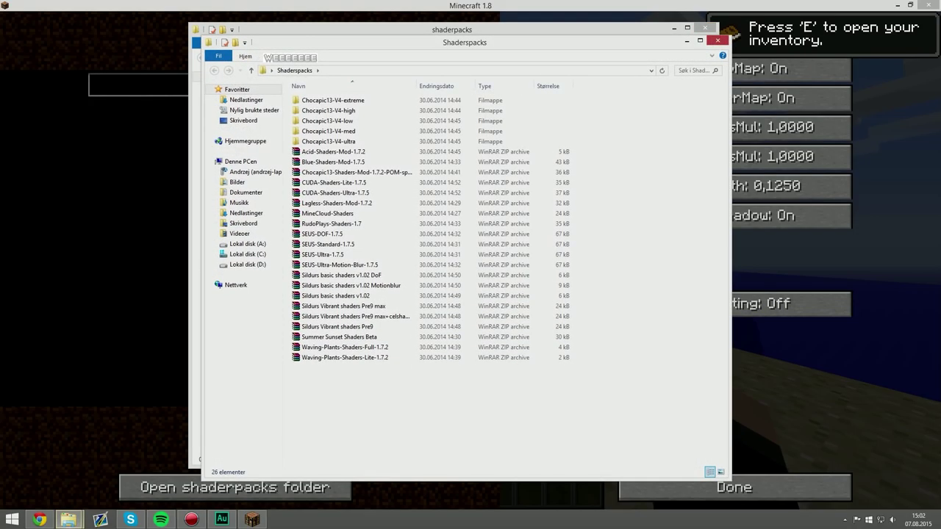
Arrange the two folder windows side by side and move MineCloud-Shaders and SEUS-Ultra-Motion-Blur-1.7.5 into the .minecraft shaderpacks folder
left_click_drag(508, 47, 895, 57)
left_click_drag(709, 223, 517, 223)
left_click(517, 225)
left_click(739, 263)
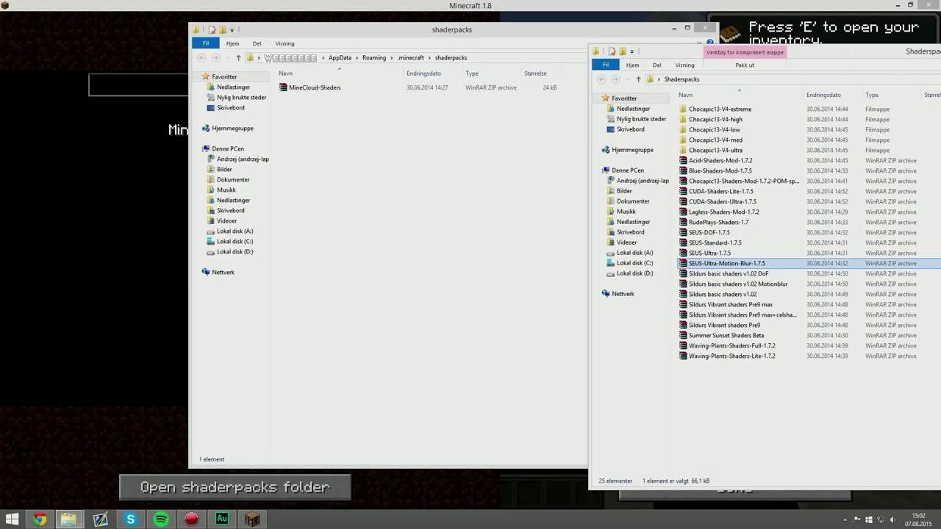
left_click_drag(739, 264, 458, 235)
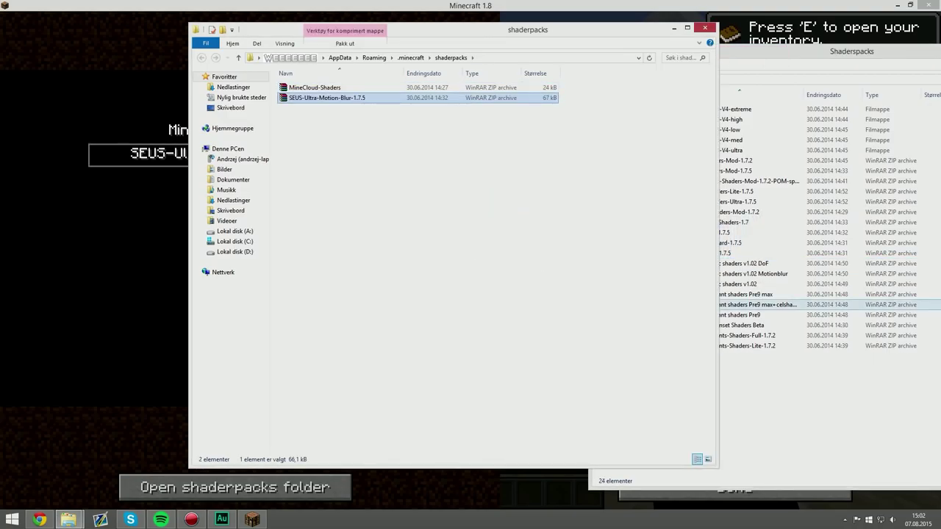
Close the source Shaderspacks folder and the .minecraft shaderpacks folder to return to the shader list
left_click(739, 304)
left_click_drag(802, 55, 565, 73)
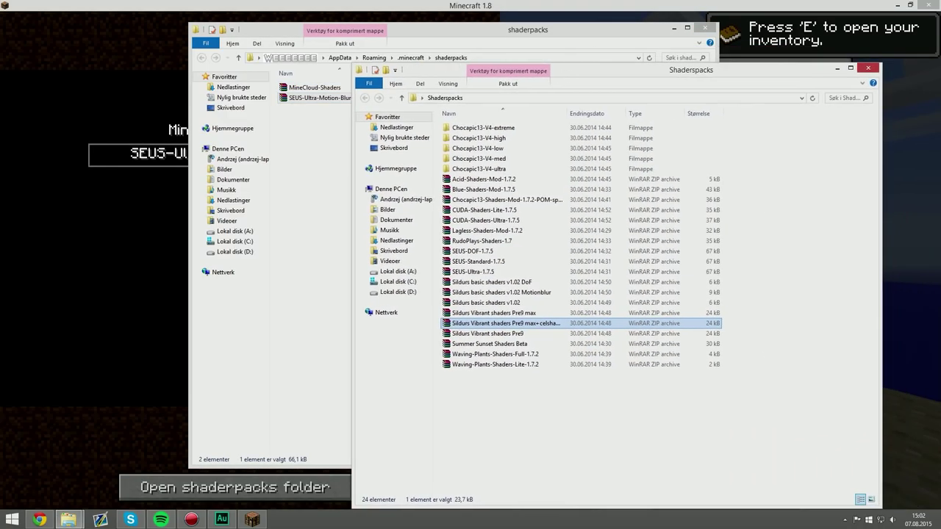
left_click(868, 67)
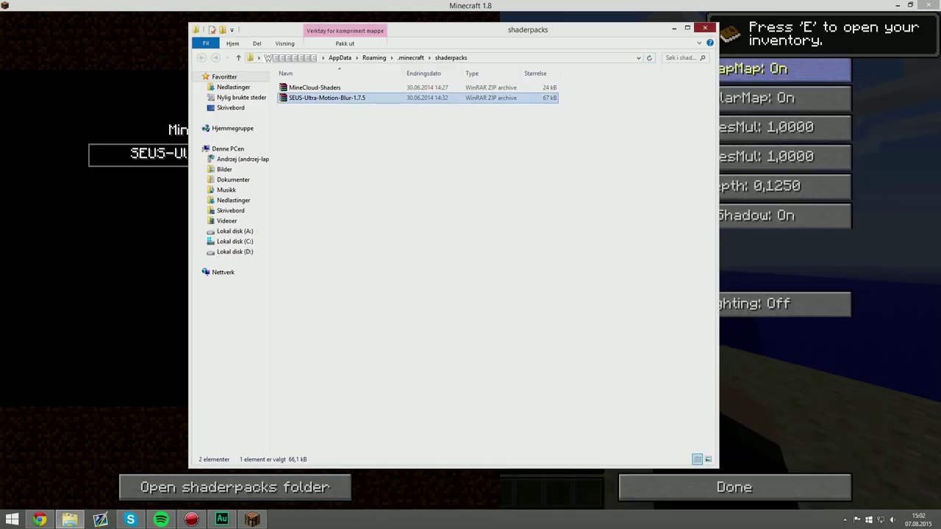
key("alt+F4")
Activate the MineCloud-Shaders.zip pack and return to the world to view its effect on the island
left_click(250, 130)
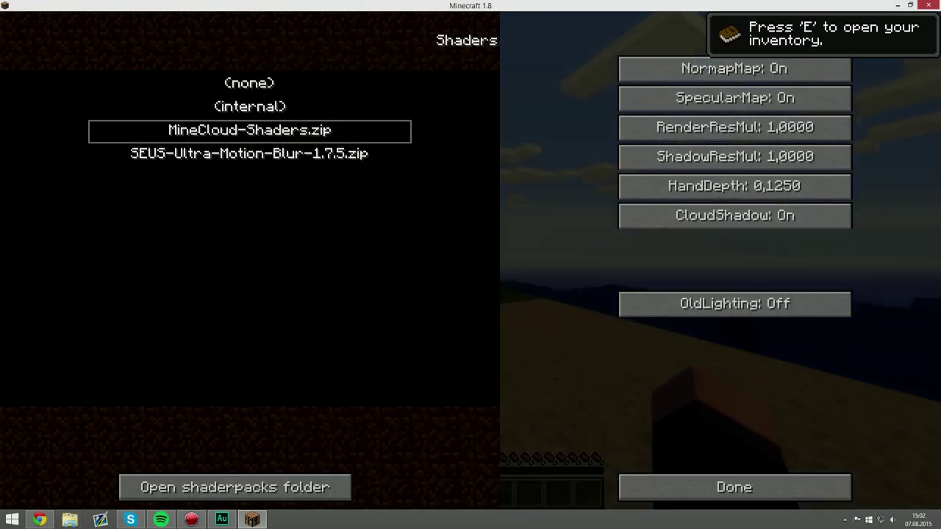
key("Escape")
key("w")
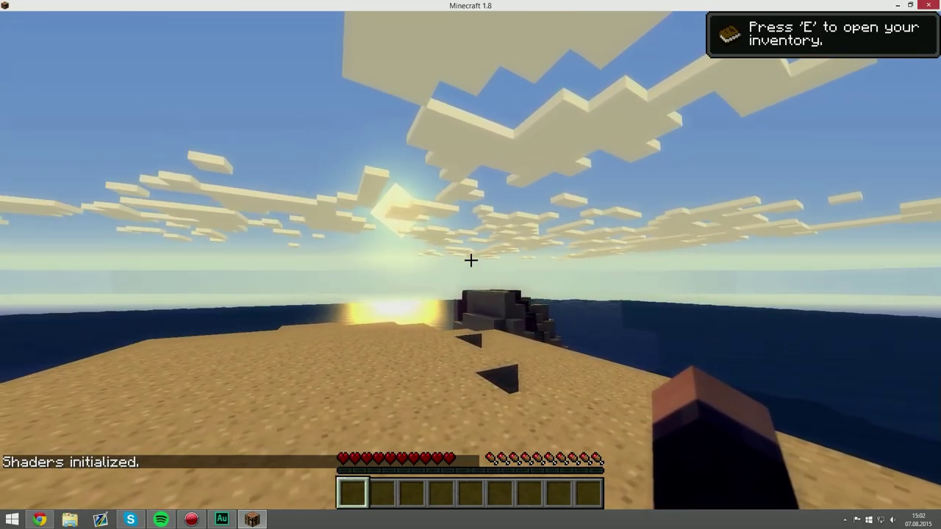
Switch the shader pack to SEUS-Ultra-Motion-Blur-1.7.5 and move off the sand into the sea to view the water
key("Escape")
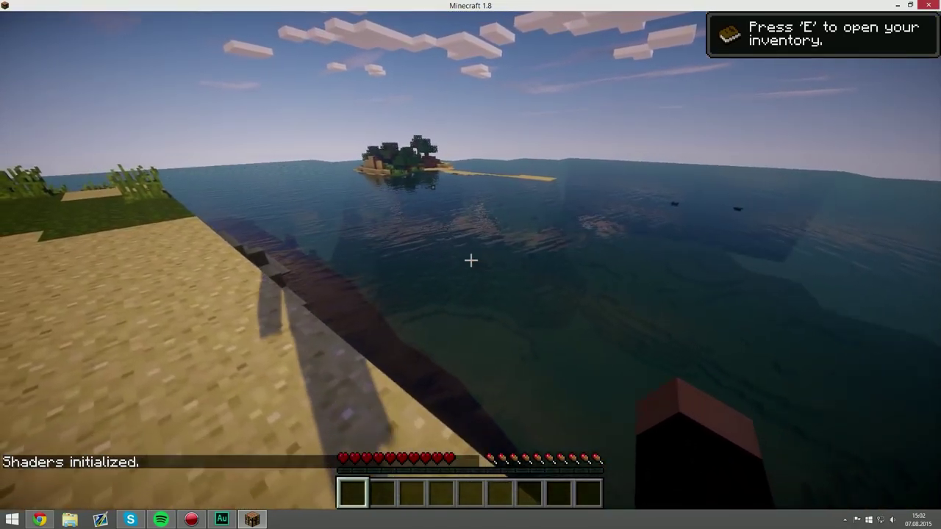
key("w")
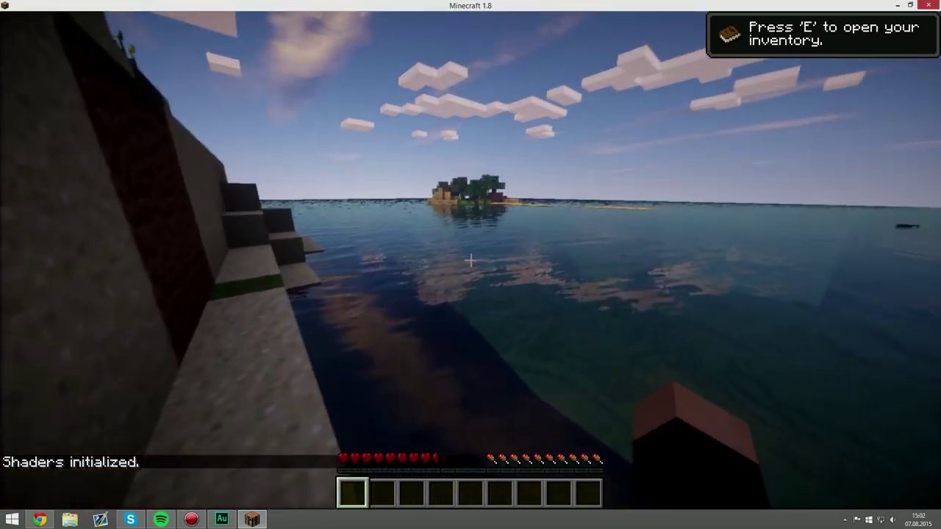
key("w")
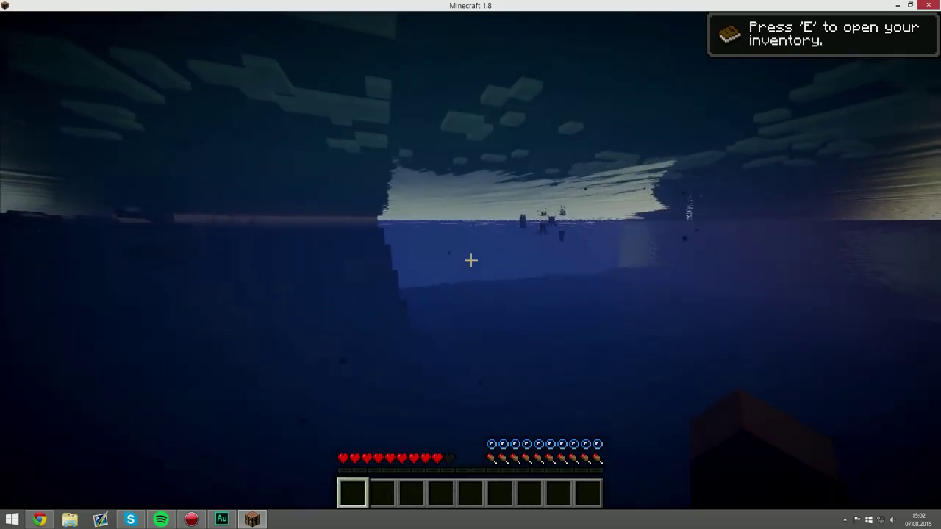
key("space")
Change the game mode to creative with the chat command /gamemode 1
key("slash")
type("GAME")
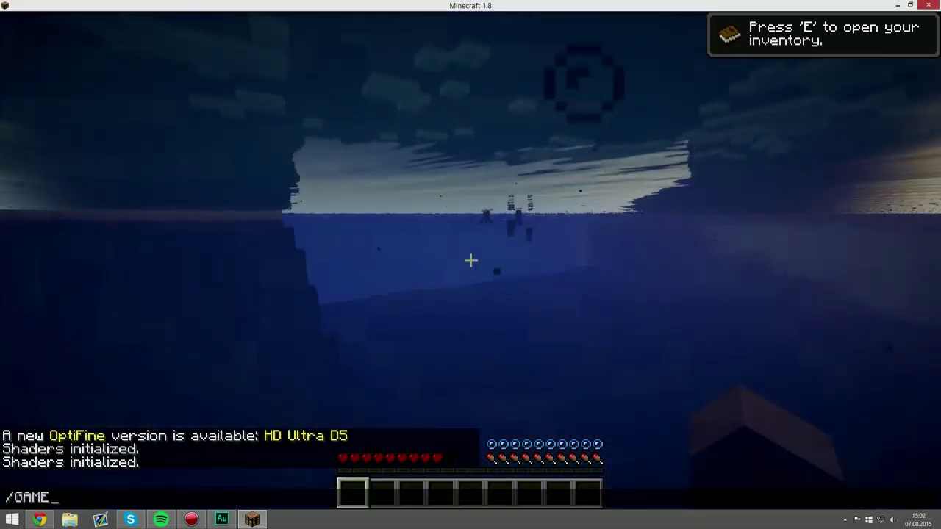
type("MODE 1")
key("Return")
key("t")
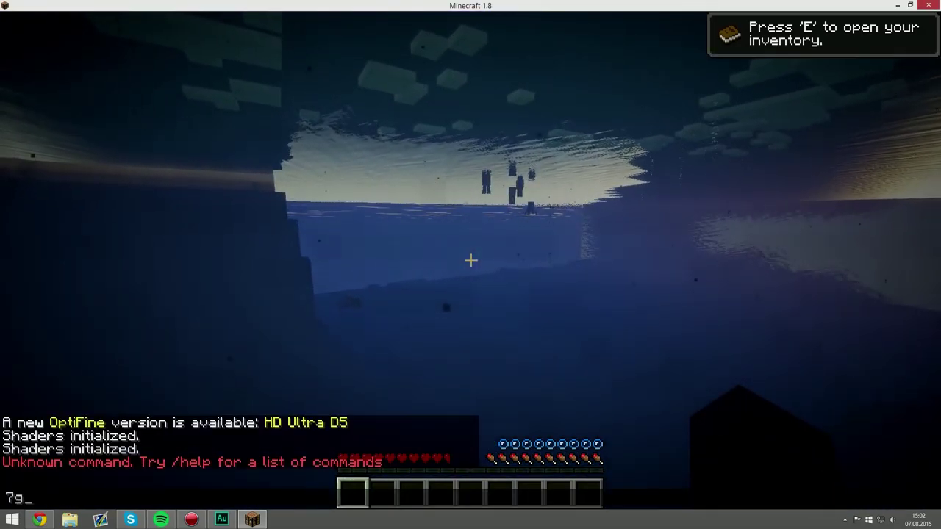
key("Return")
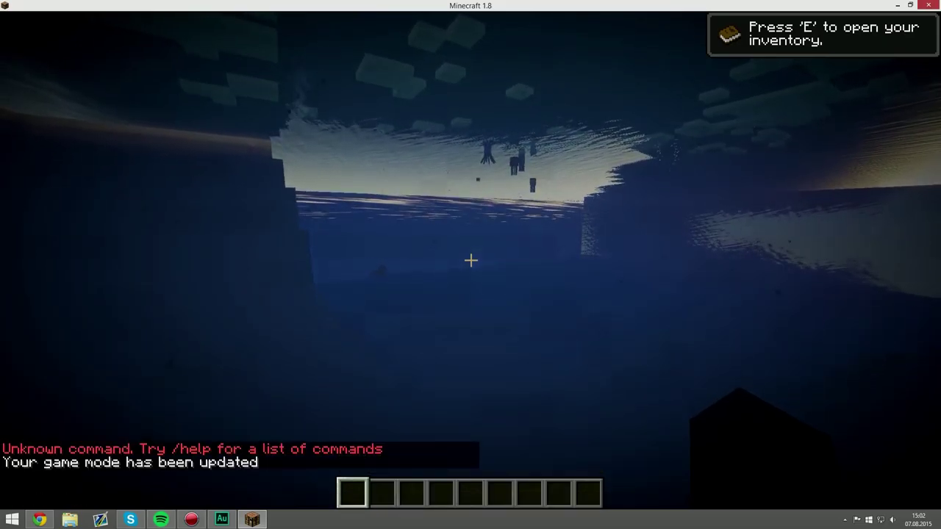
Rise out of the water and travel across the islands to examine the shaders on water, trees and grass, ending in first-person view
key("space")
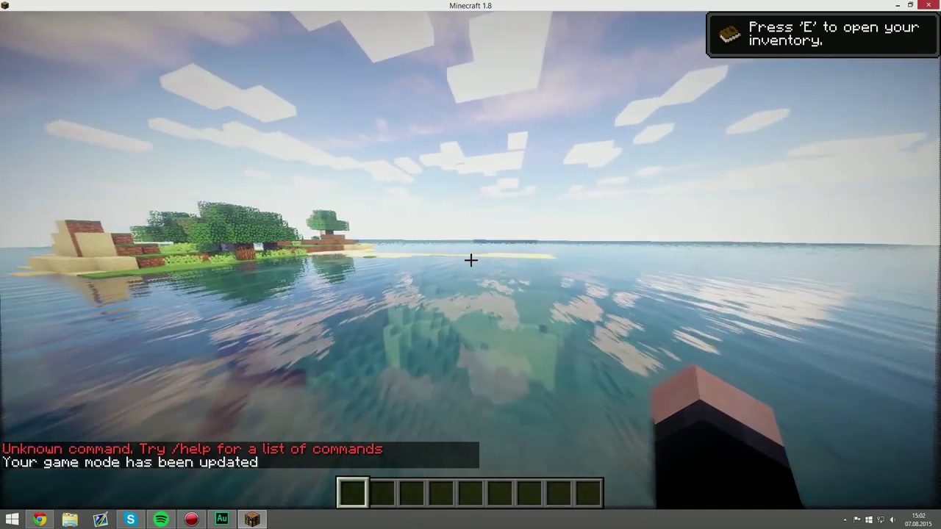
key("w")
key("w")
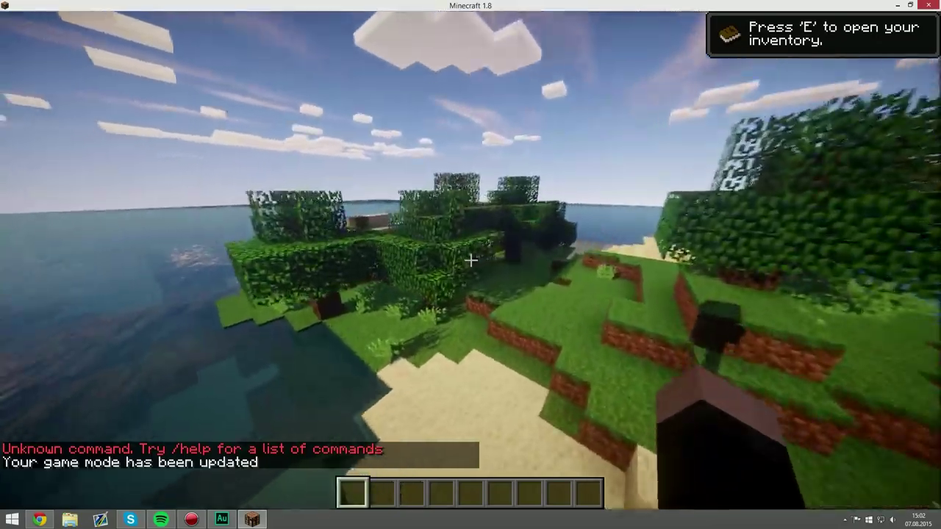
key("w")
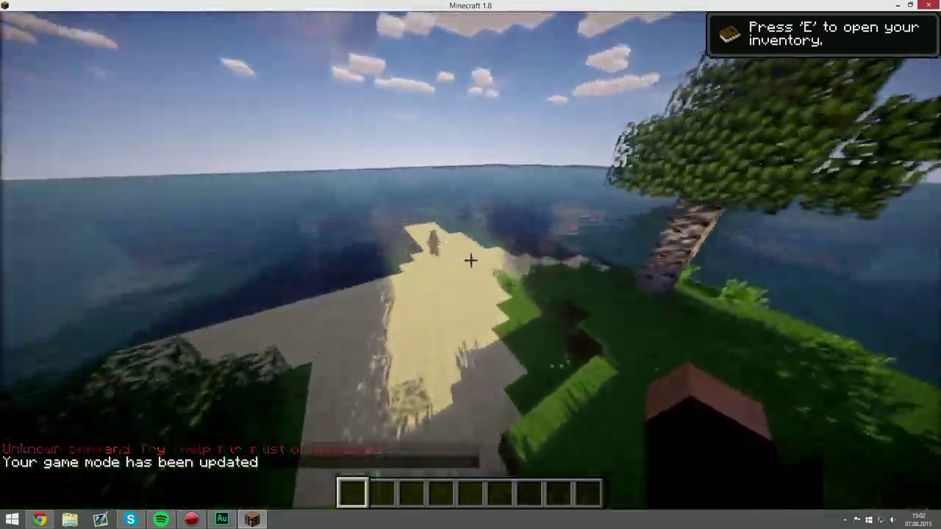
key("w")
key("w")
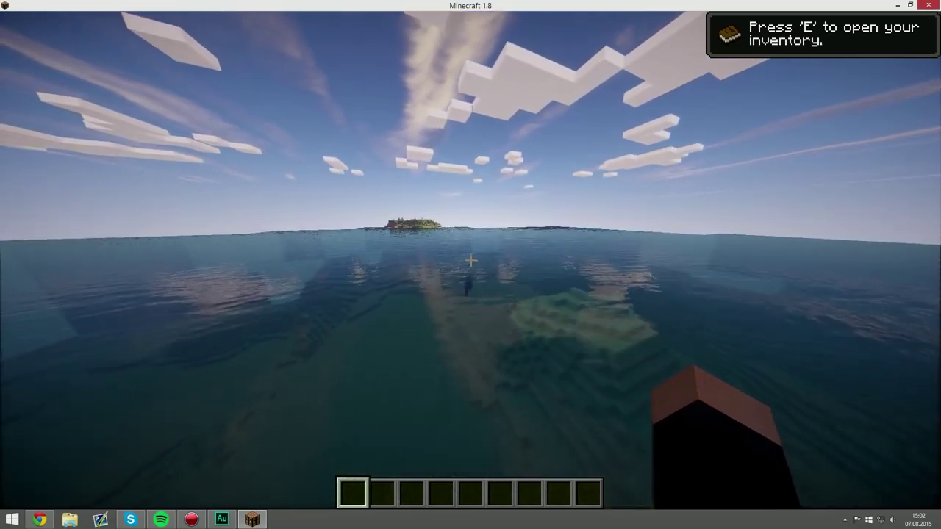
key("w")
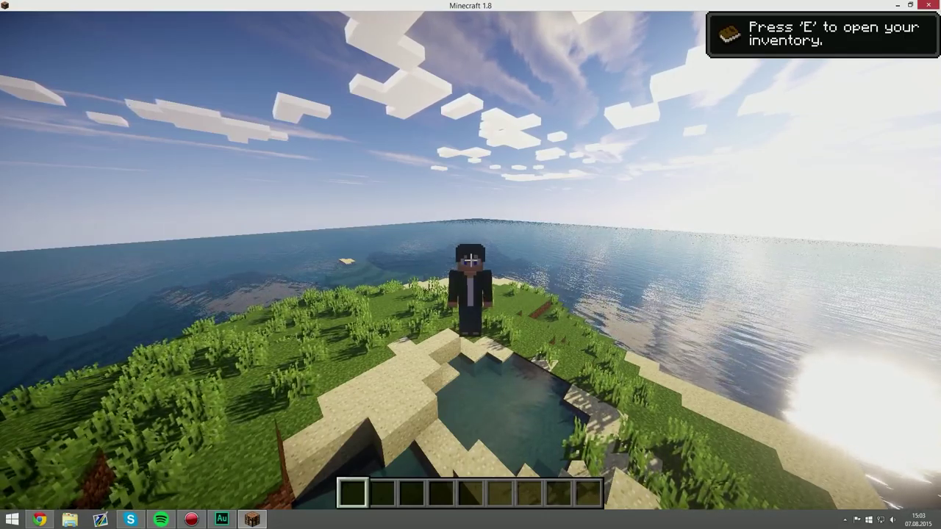
key("F5")
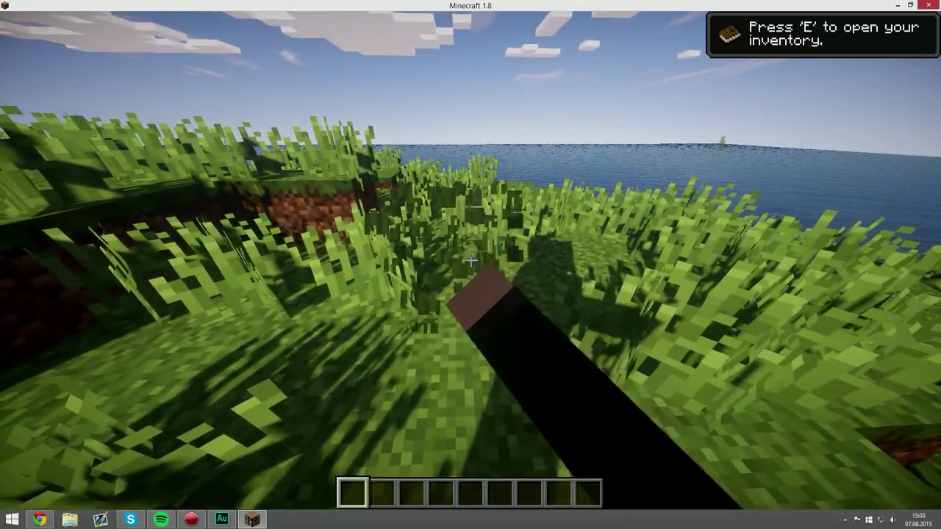
left_click(471, 260)
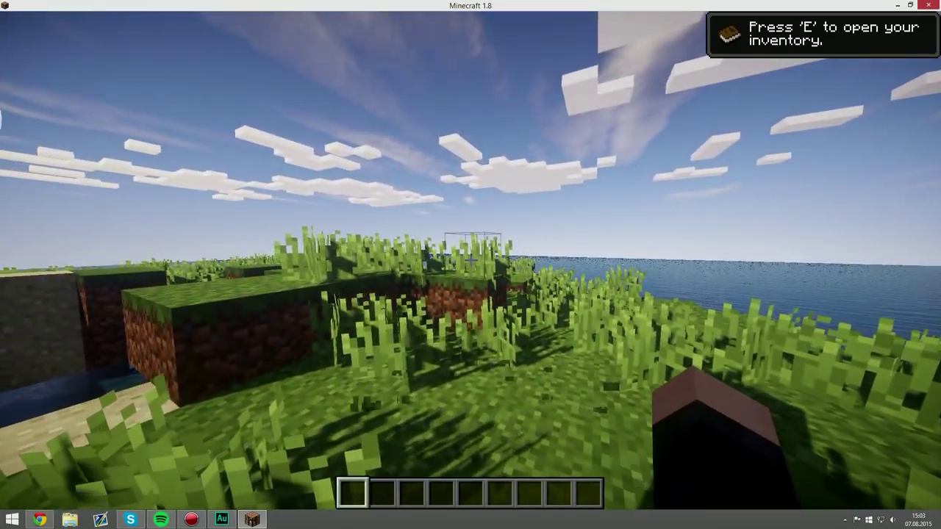